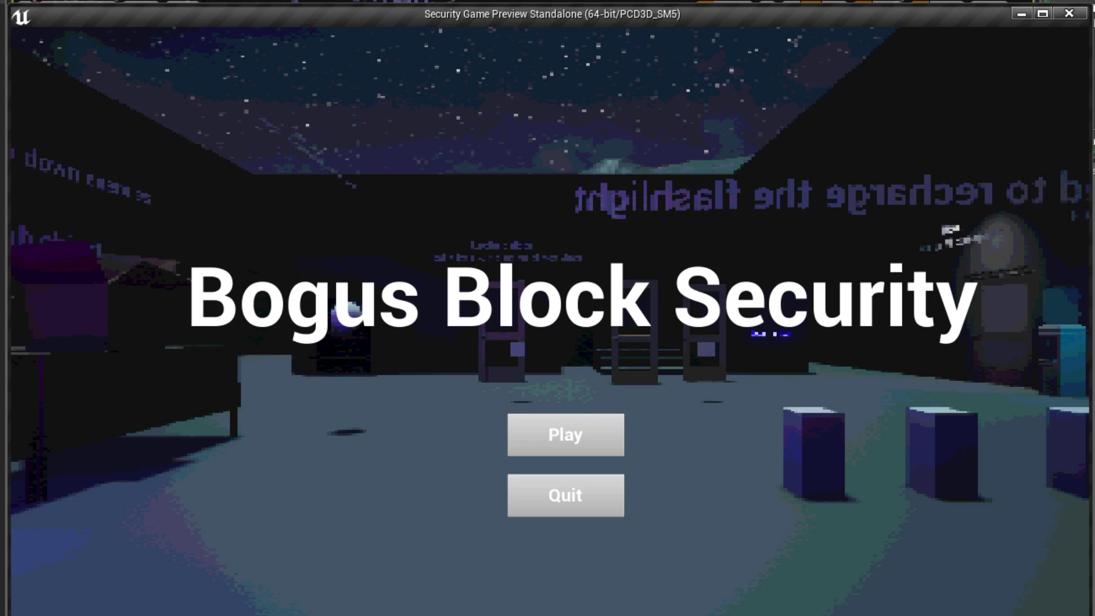
- Start playing Bogus Block Security and walk around the demo room past the camera system and locked doors to the physics object table
{"action": "left_click", "coordinate": [566, 434]}
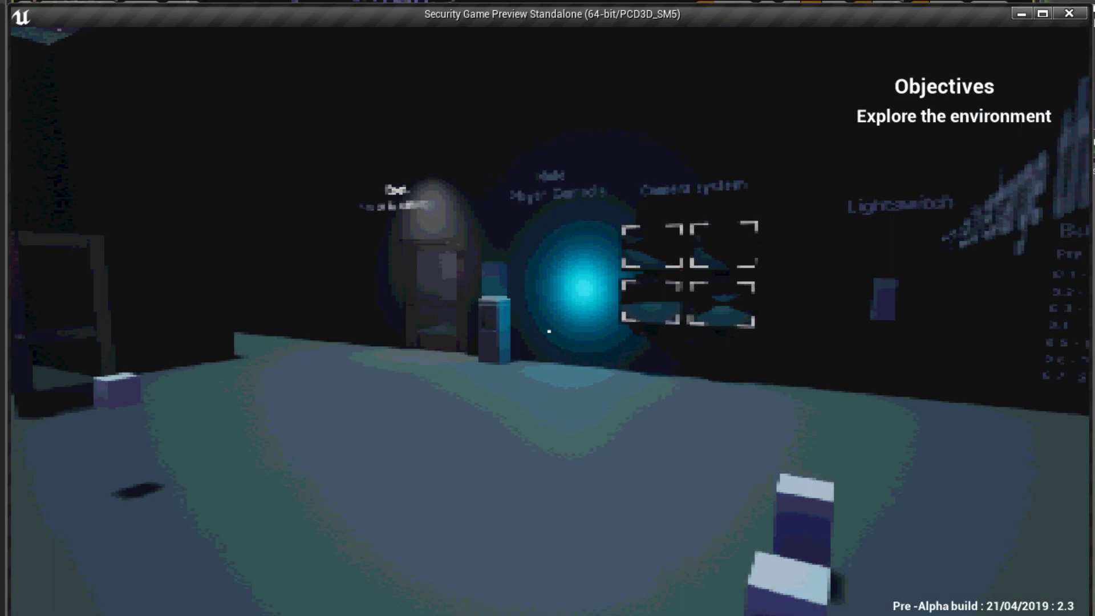
{"action": "key", "text": "w"}
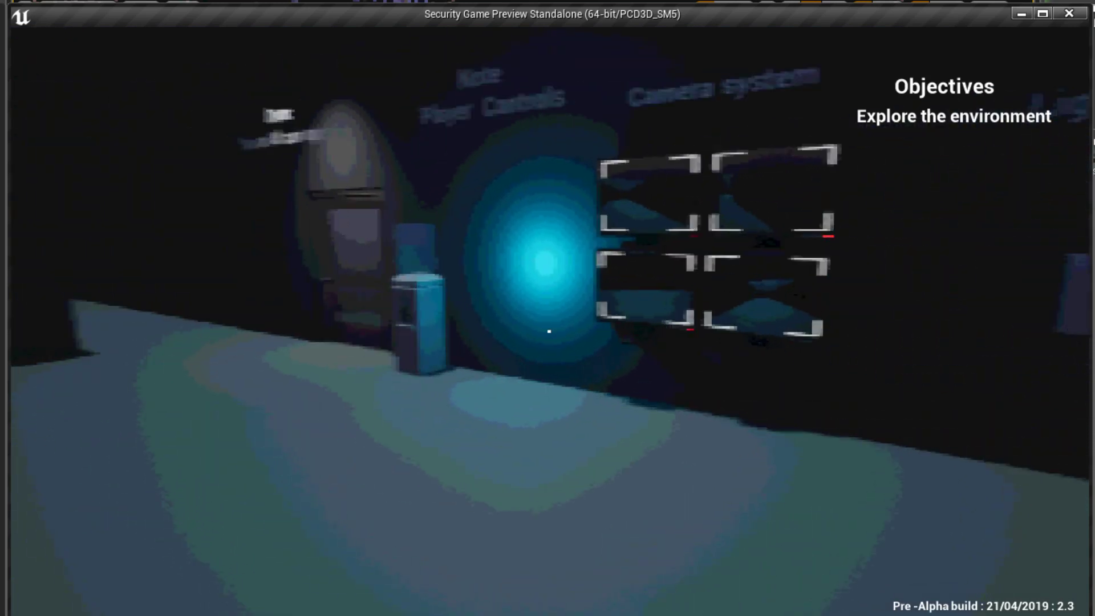
{"action": "key", "text": "w"}
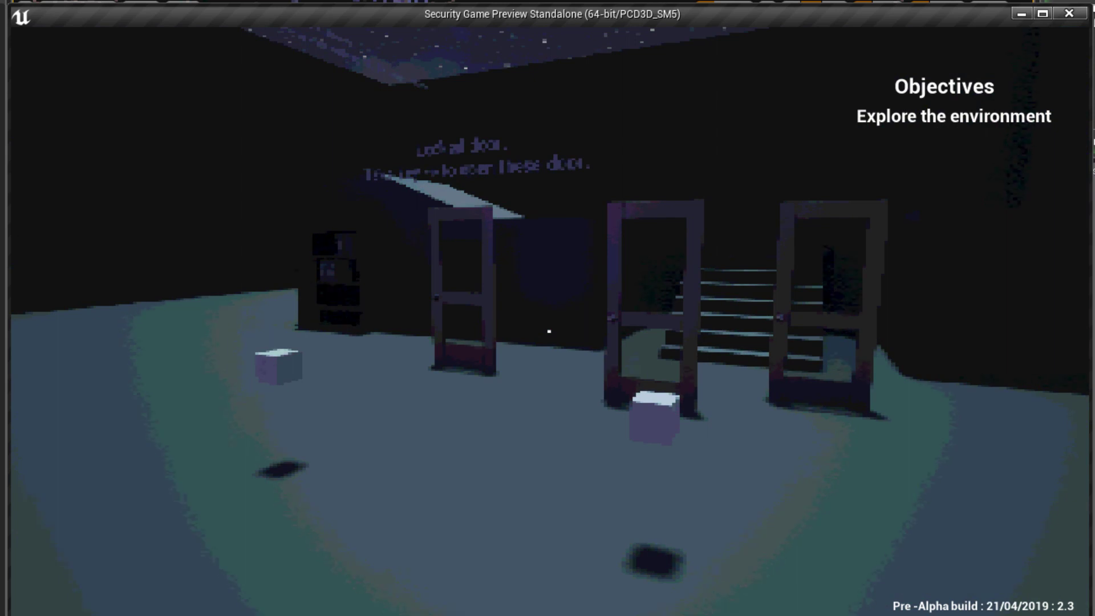
{"action": "mouse_move", "coordinate": [549, 331]}
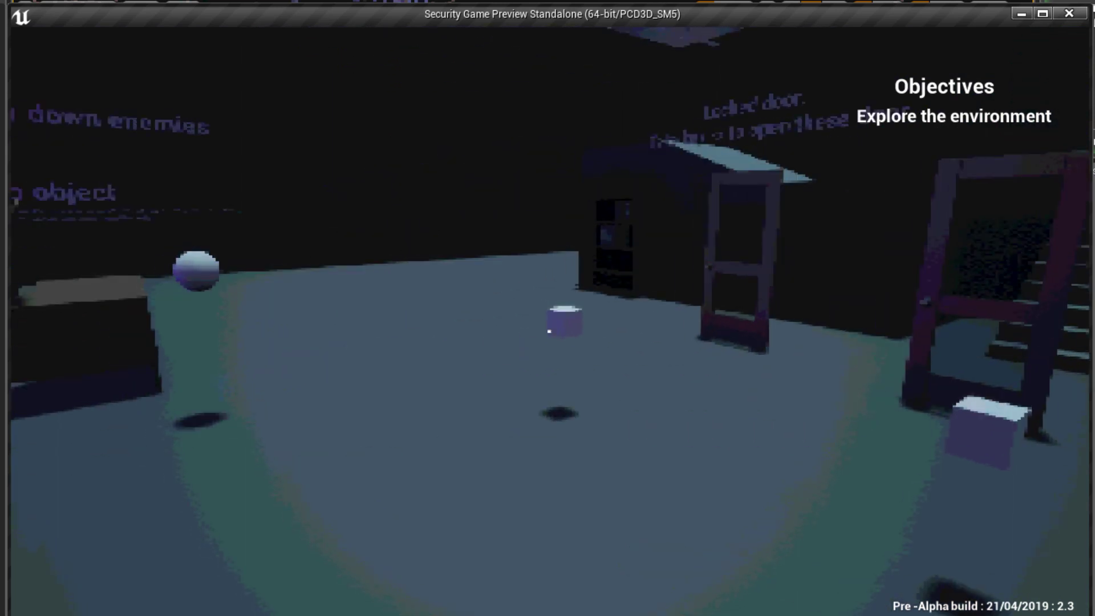
{"action": "key", "text": "w"}
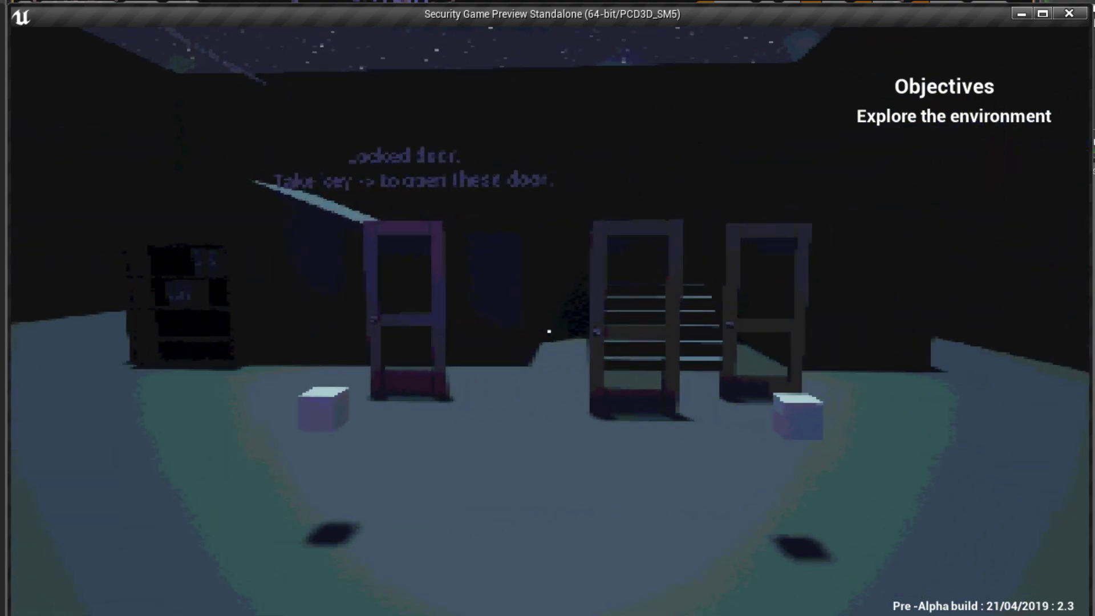
{"action": "key", "text": "w"}
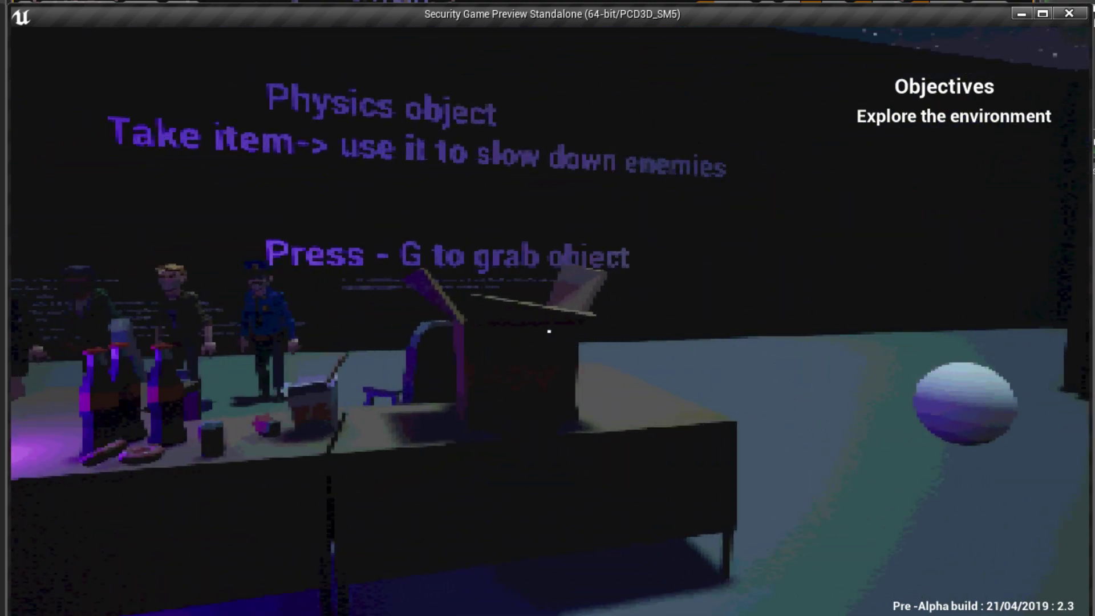
- Grab the glowing light tube from the table, knock over the bottles with it and throw it across the room
{"action": "key", "text": "w"}
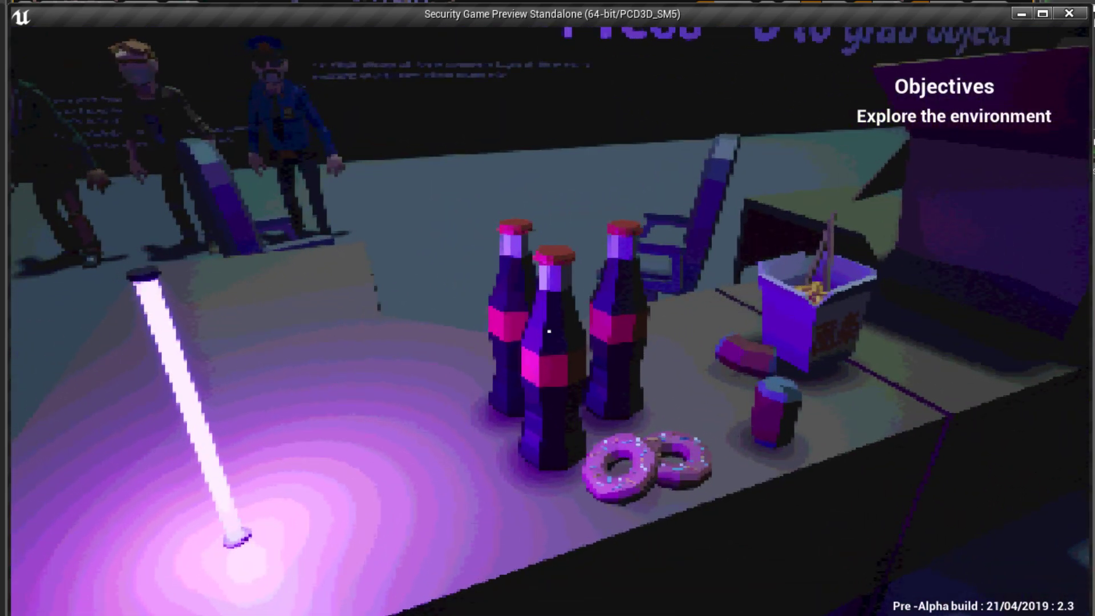
{"action": "key", "text": "s"}
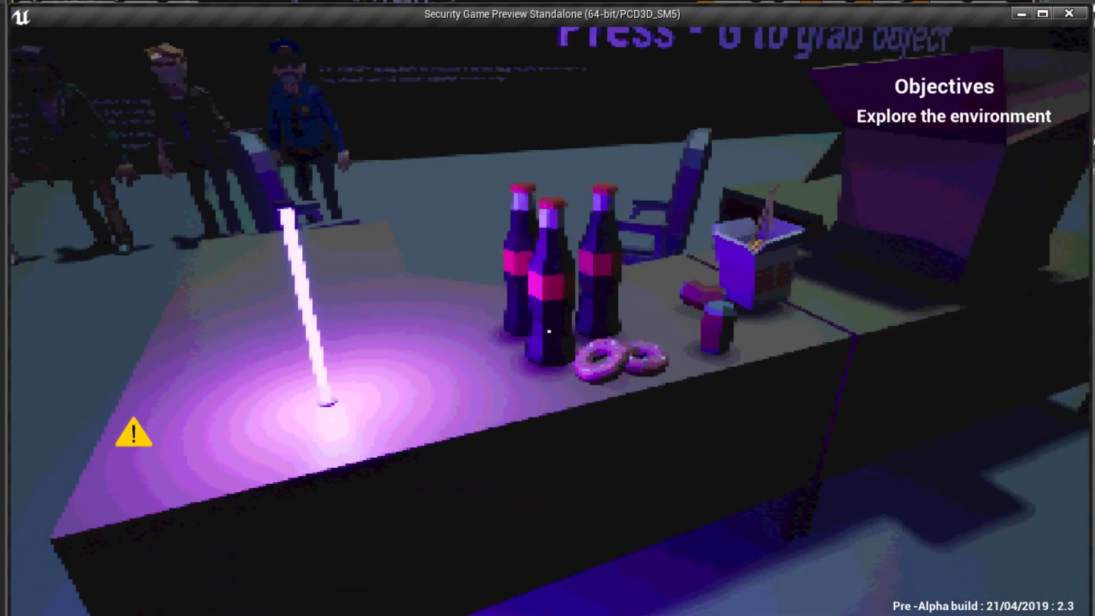
{"action": "key", "text": "w"}
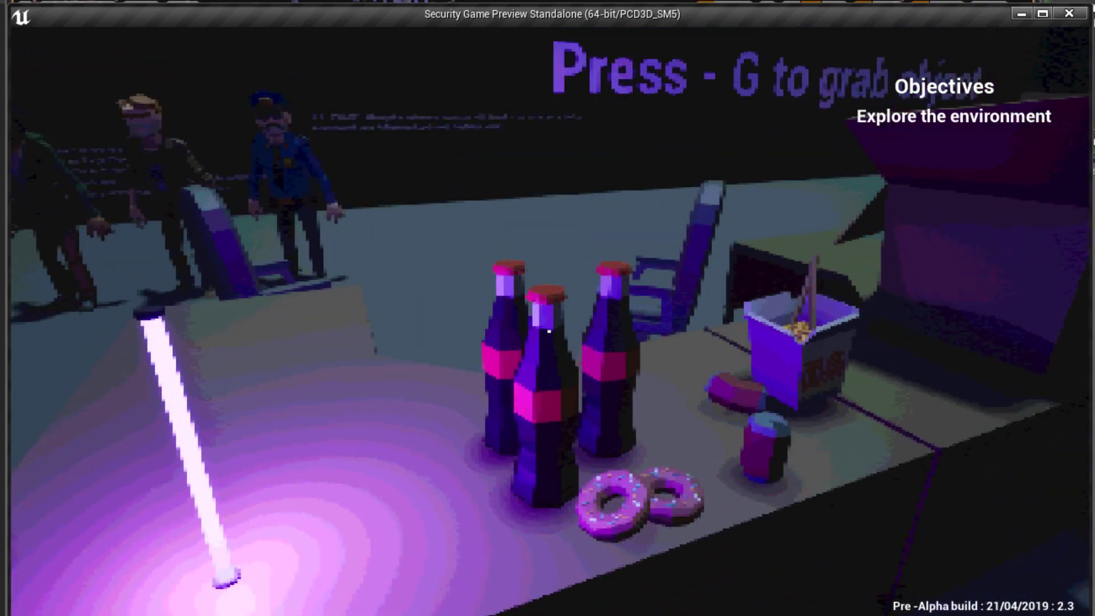
{"action": "key", "text": "s"}
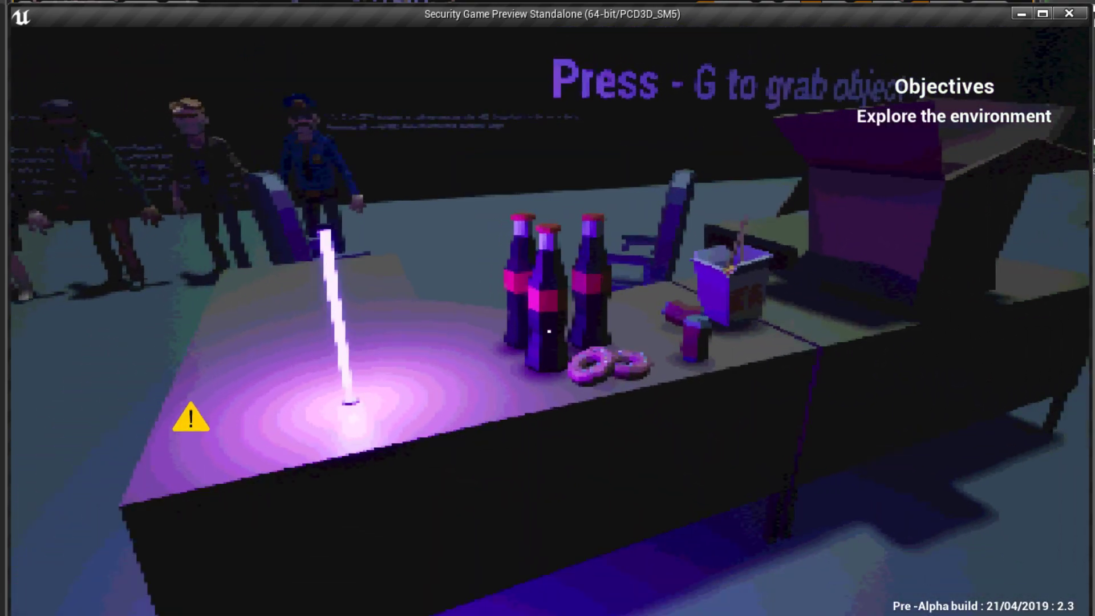
{"action": "key", "text": "w"}
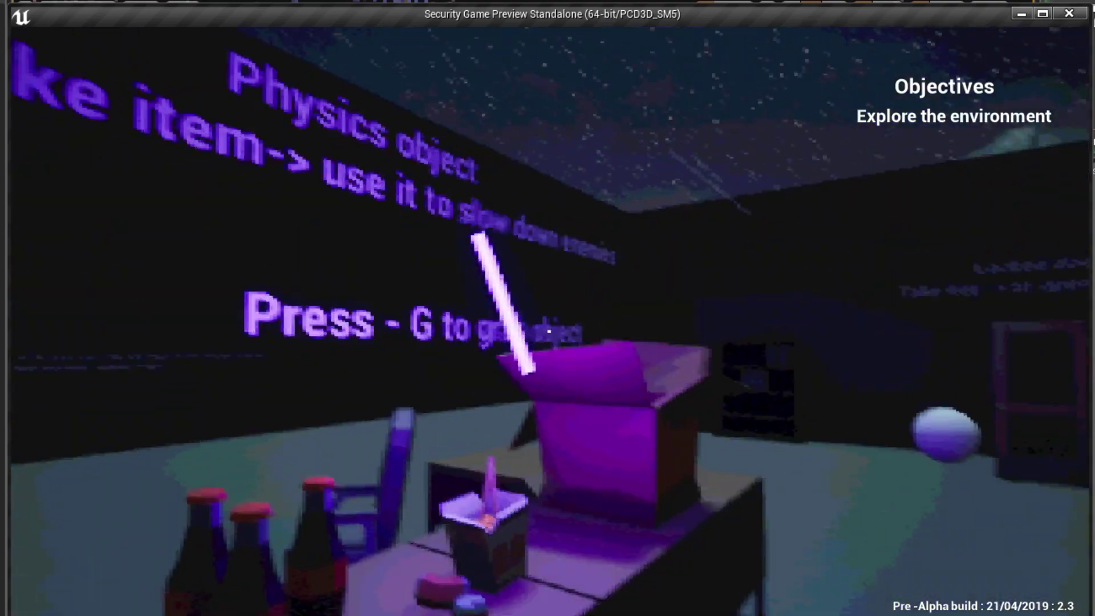
{"action": "key", "text": "w"}
{"action": "key", "text": "s"}
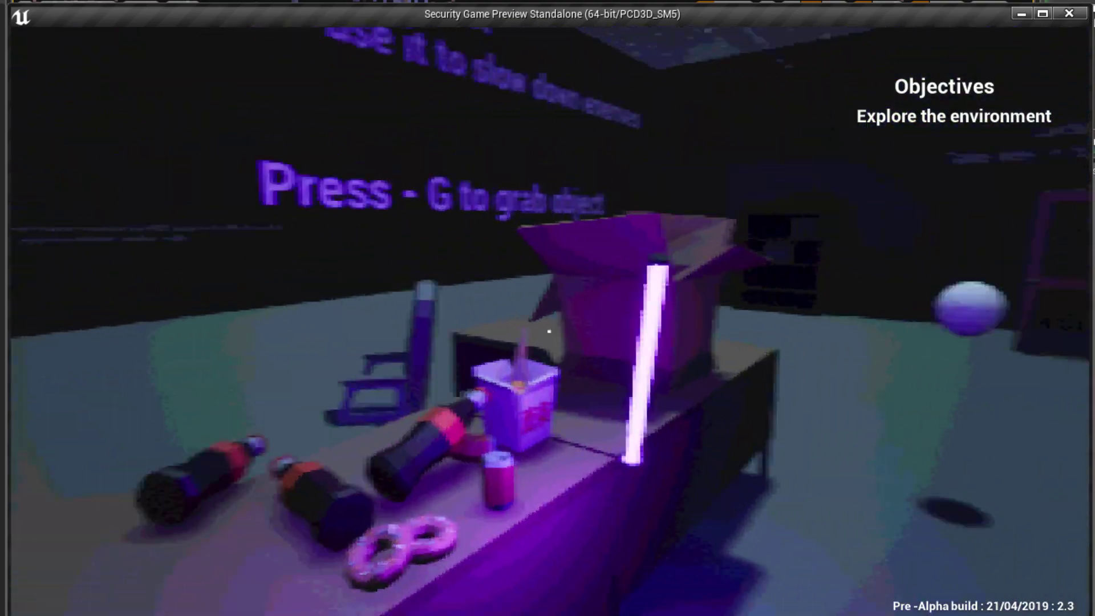
{"action": "key", "text": "w"}
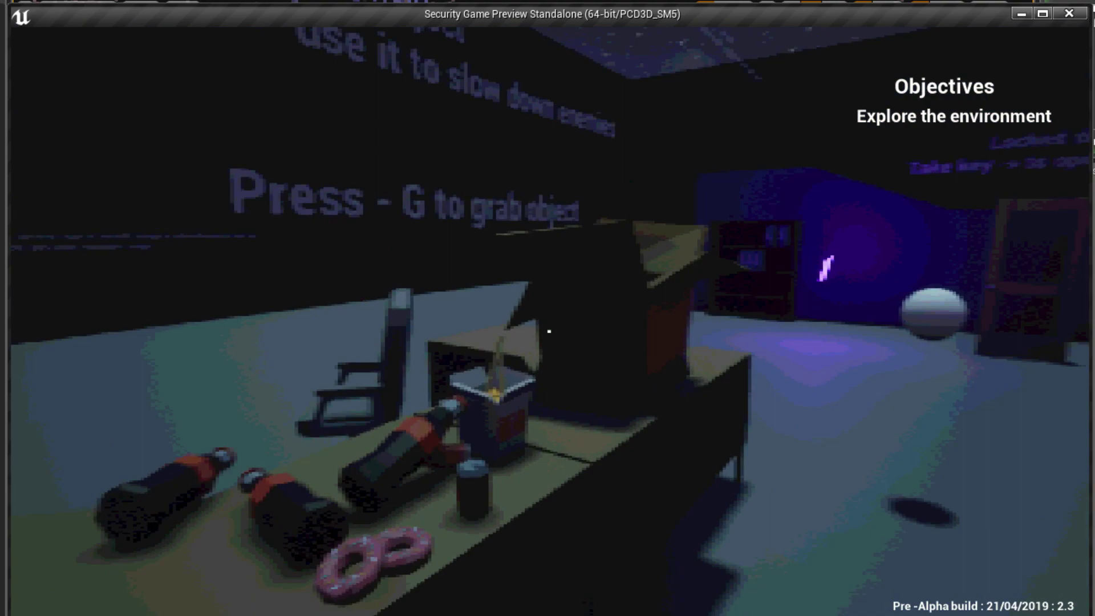
{"action": "key", "text": "e"}
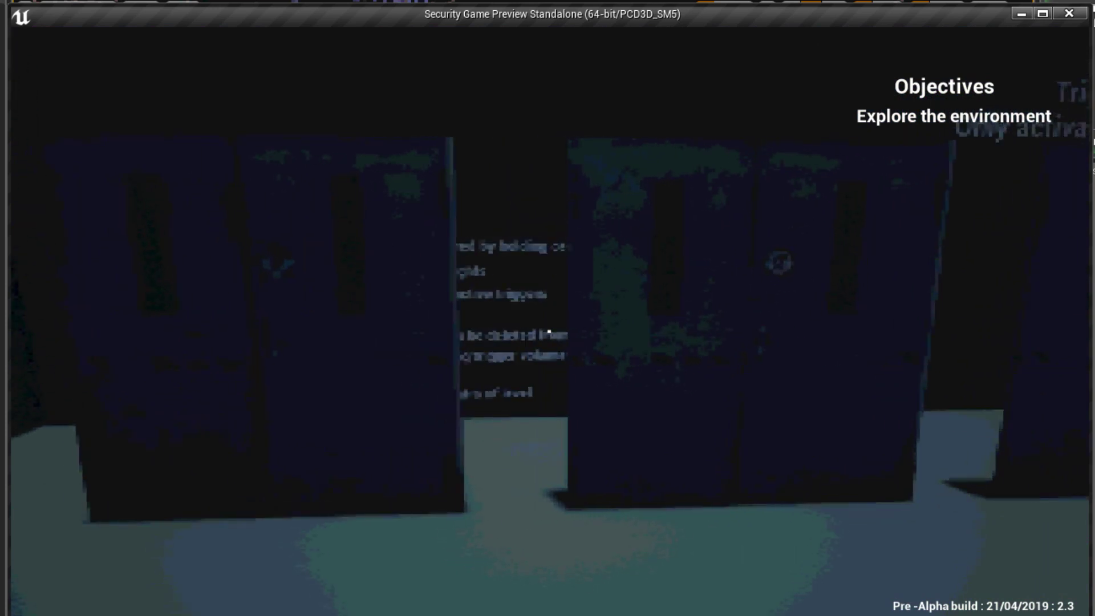
- Examine the three double doors standing near the triggered event sign from several distances without the flashlight
{"action": "key", "text": "s"}
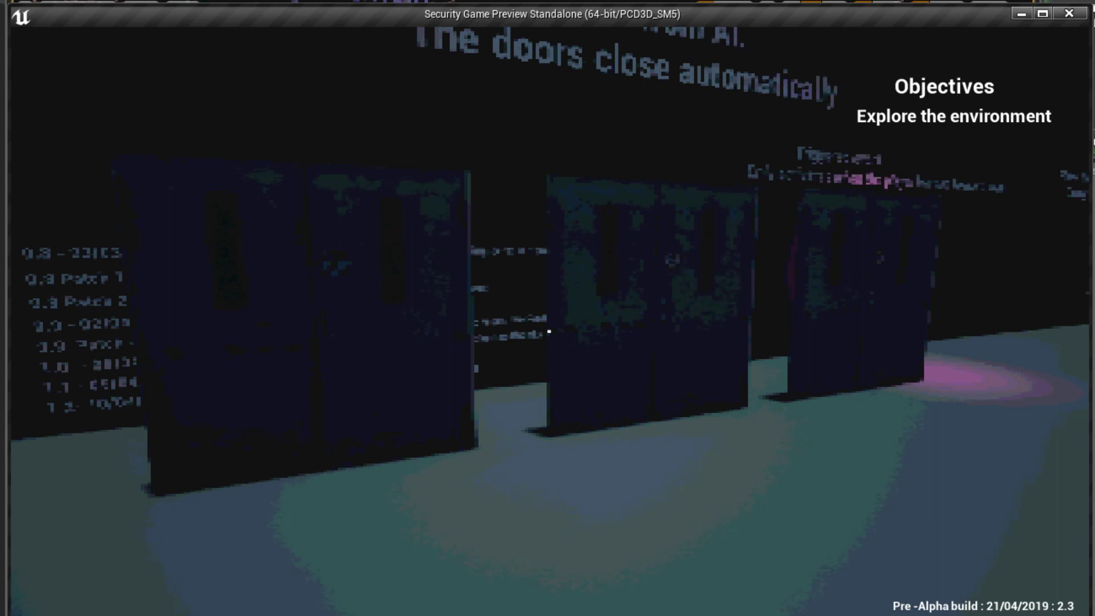
{"action": "key", "text": "d"}
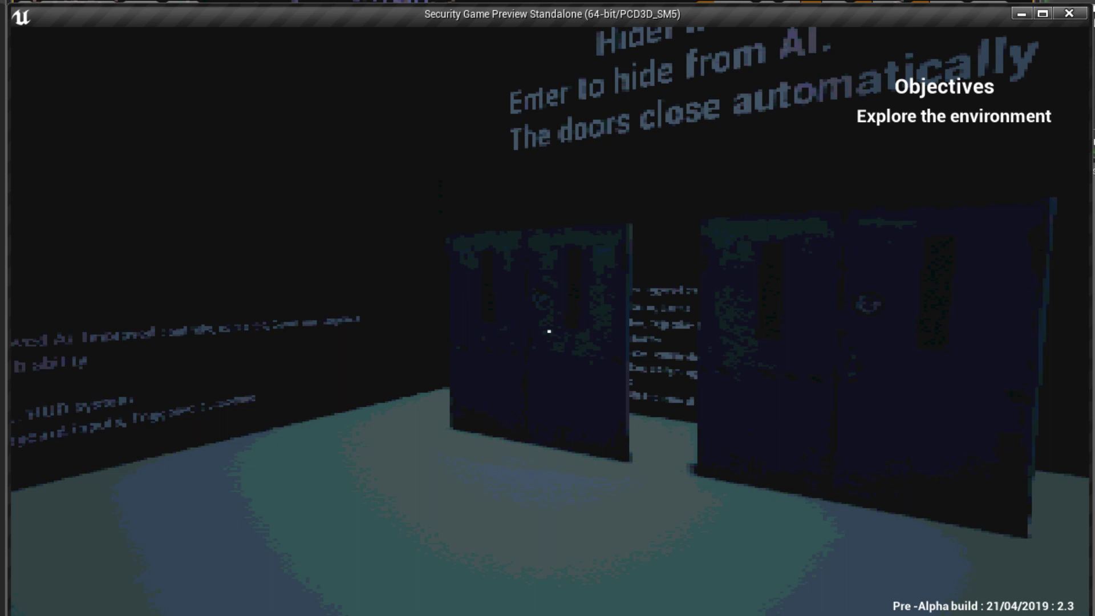
{"action": "key", "text": "w"}
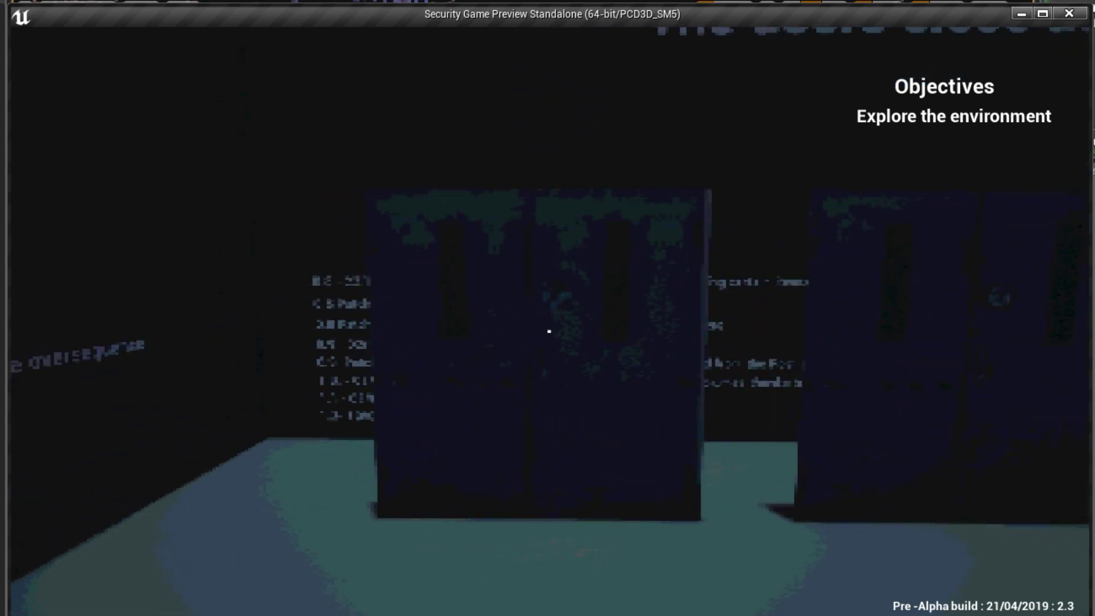
{"action": "key", "text": "a"}
{"action": "key", "text": "s"}
{"action": "key", "text": "d"}
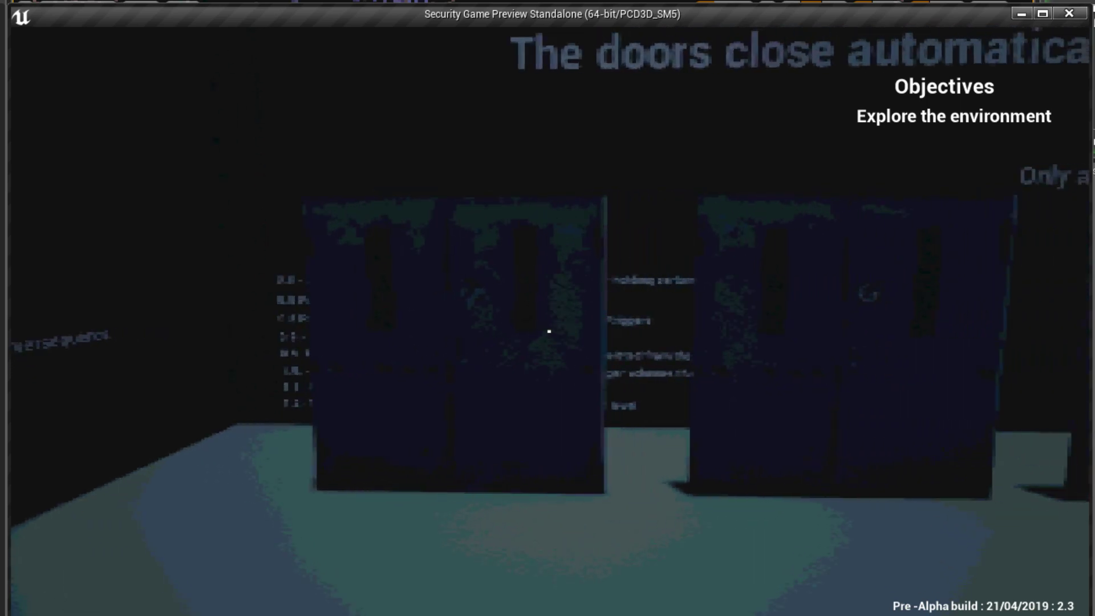
{"action": "key", "text": "w"}
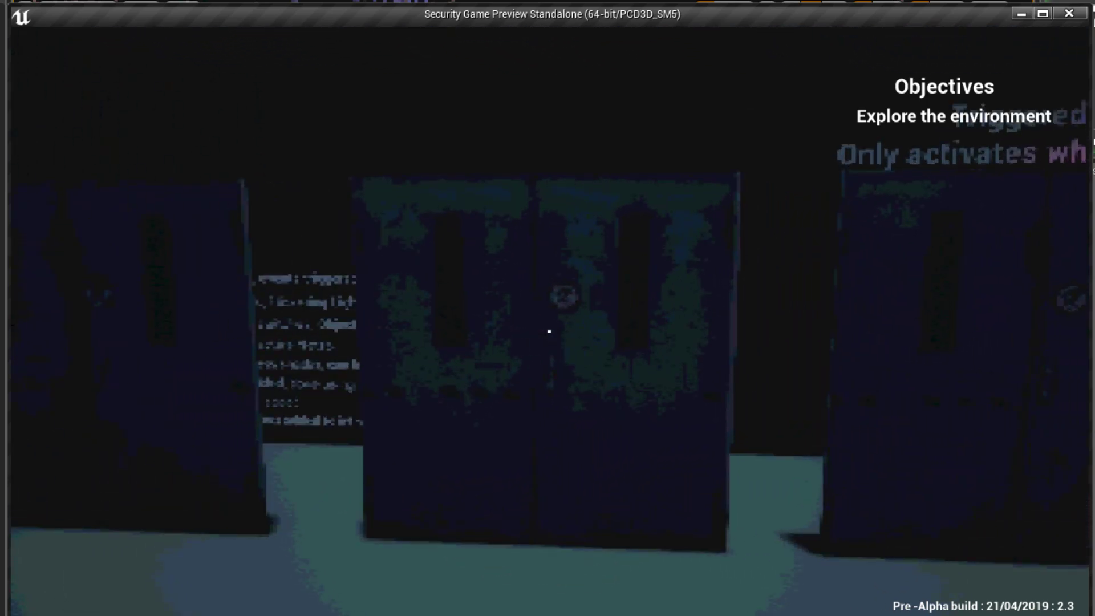
{"action": "key", "text": "d"}
{"action": "key", "text": "w"}
{"action": "key", "text": "a"}
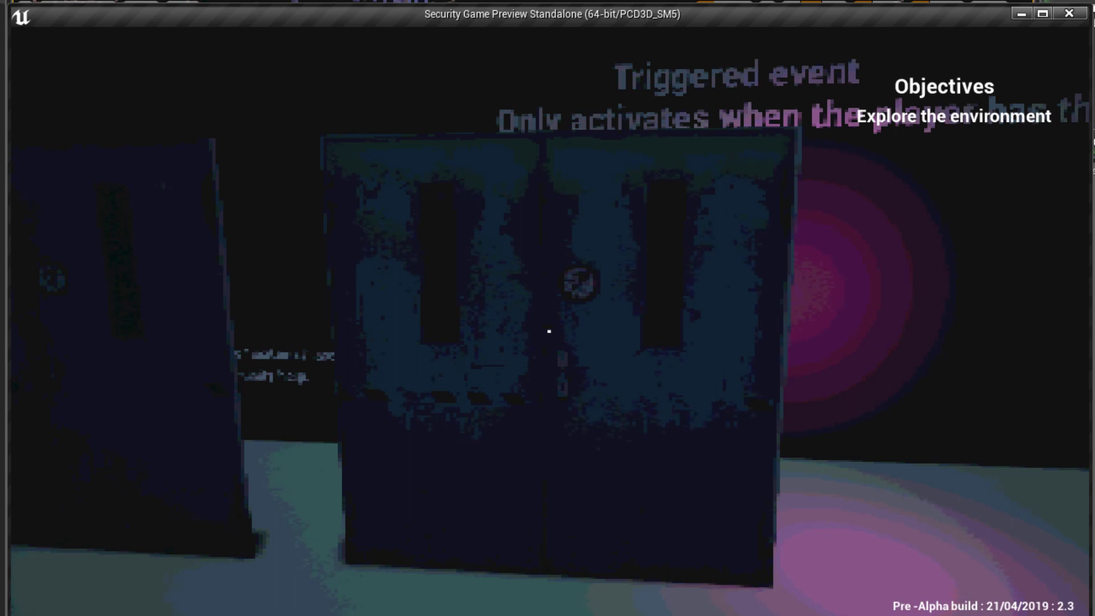
- Turn on the flashlight and compare the surface detail of the double doors up close
{"action": "key", "text": "f"}
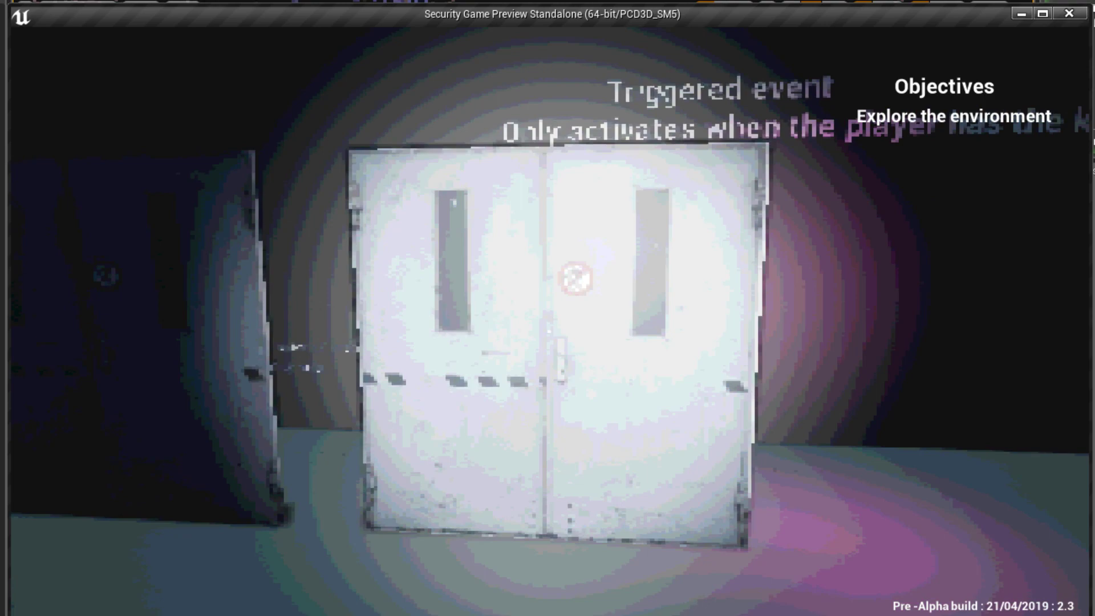
{"action": "key", "text": "w"}
{"action": "key", "text": "a"}
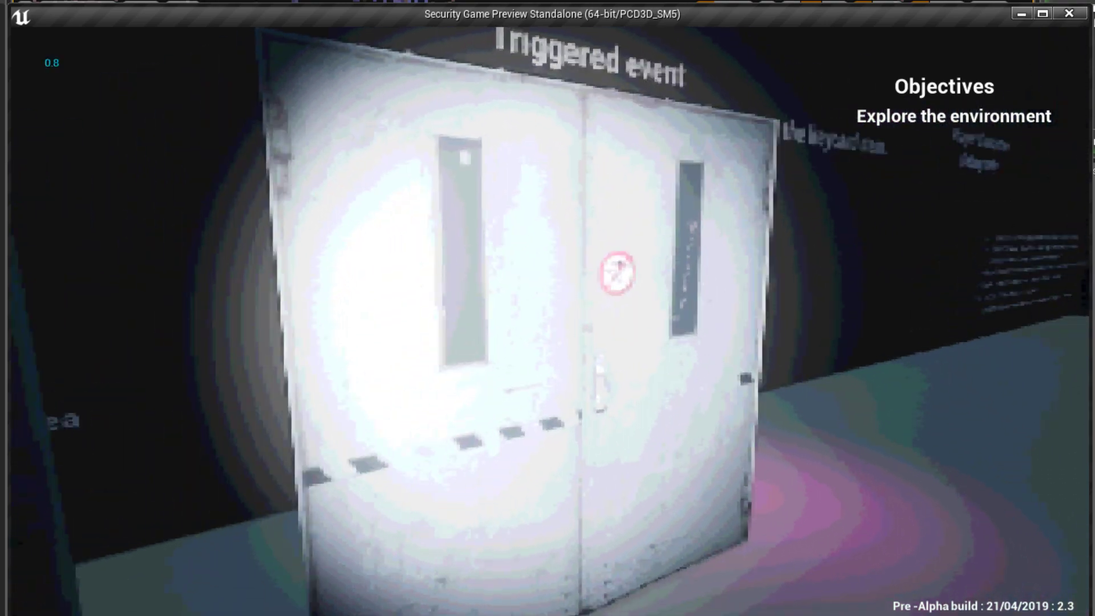
{"action": "key", "text": "s"}
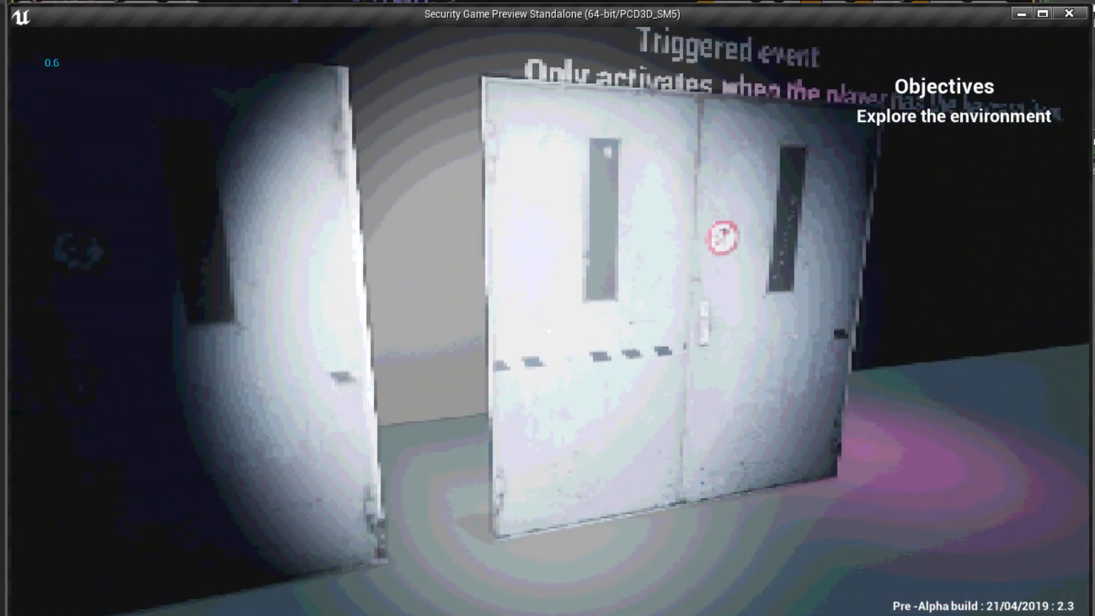
{"action": "key", "text": "d"}
{"action": "key", "text": "a"}
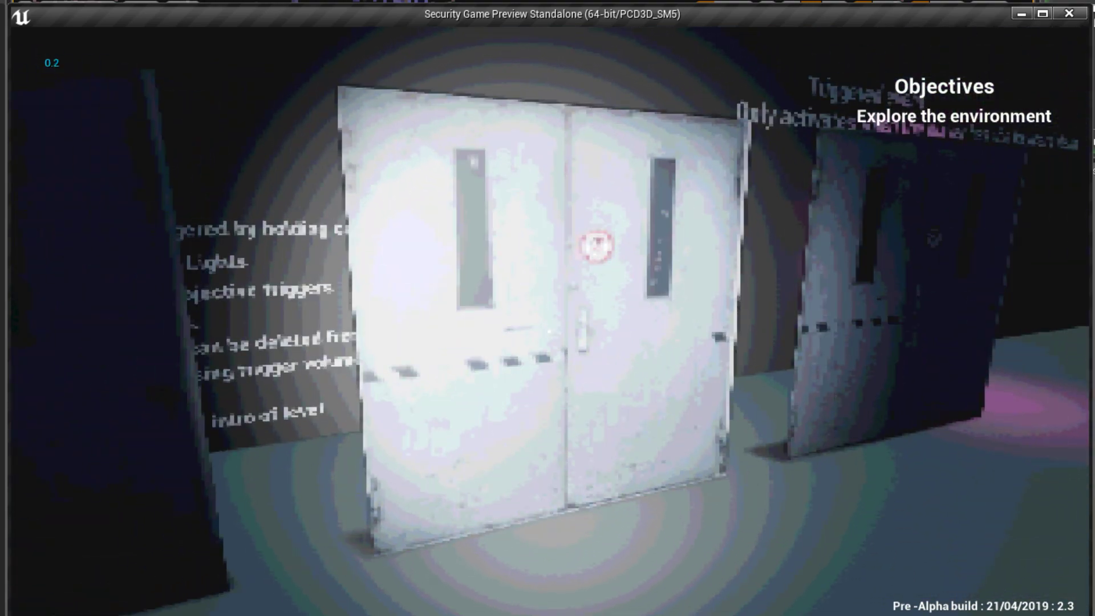
{"action": "key", "text": "a"}
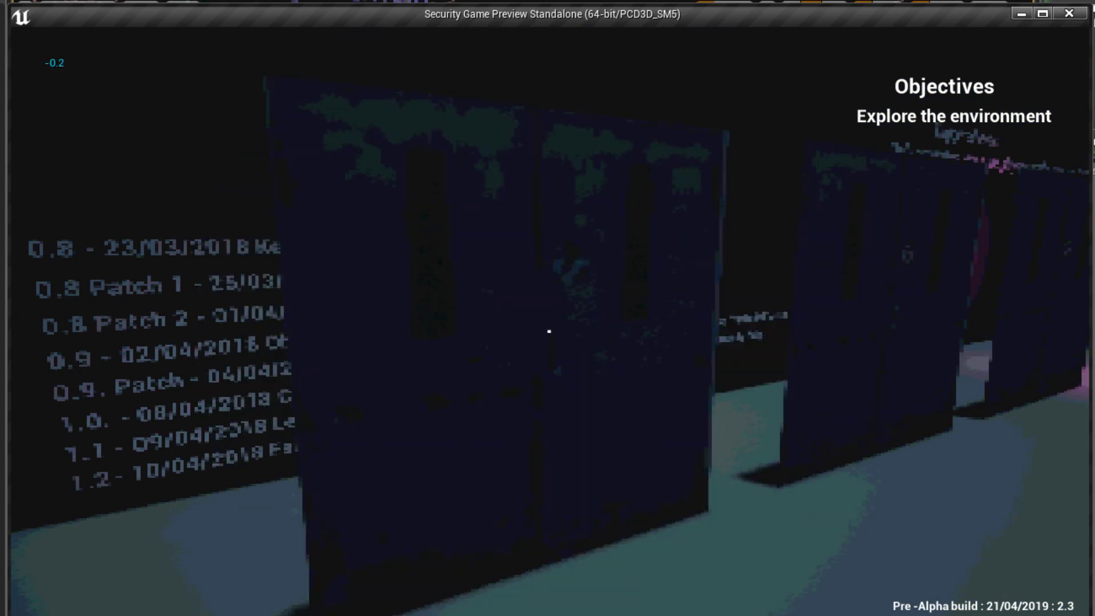
{"action": "key", "text": "d"}
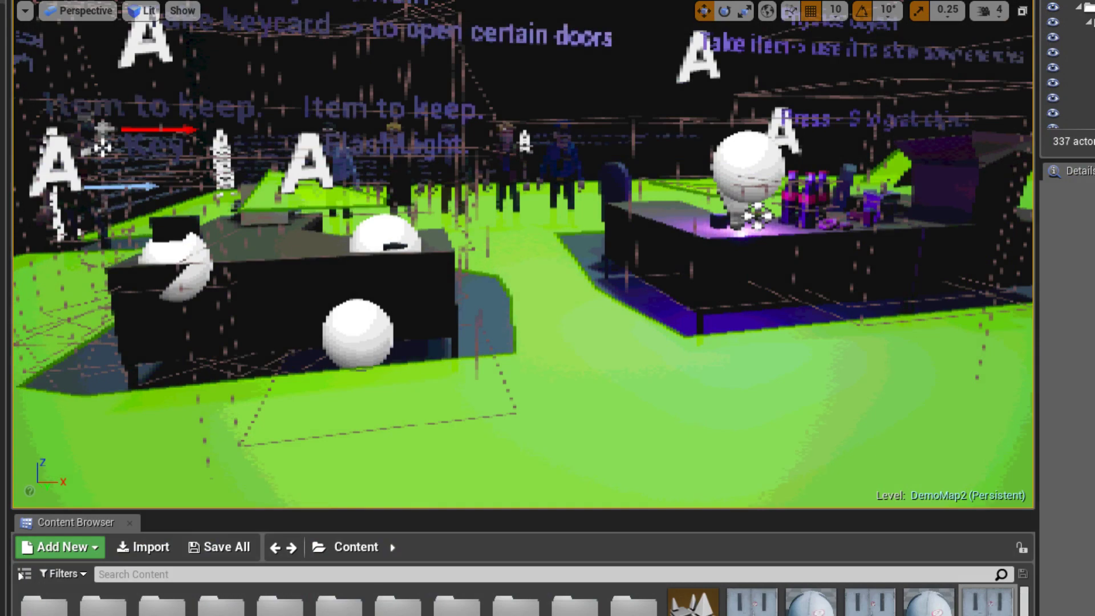
- Set the level viewport to Unlit shading and turn on game view to hide the editor icons and volumes
{"action": "left_click", "coordinate": [141, 10]}
{"action": "left_click", "coordinate": [165, 63]}
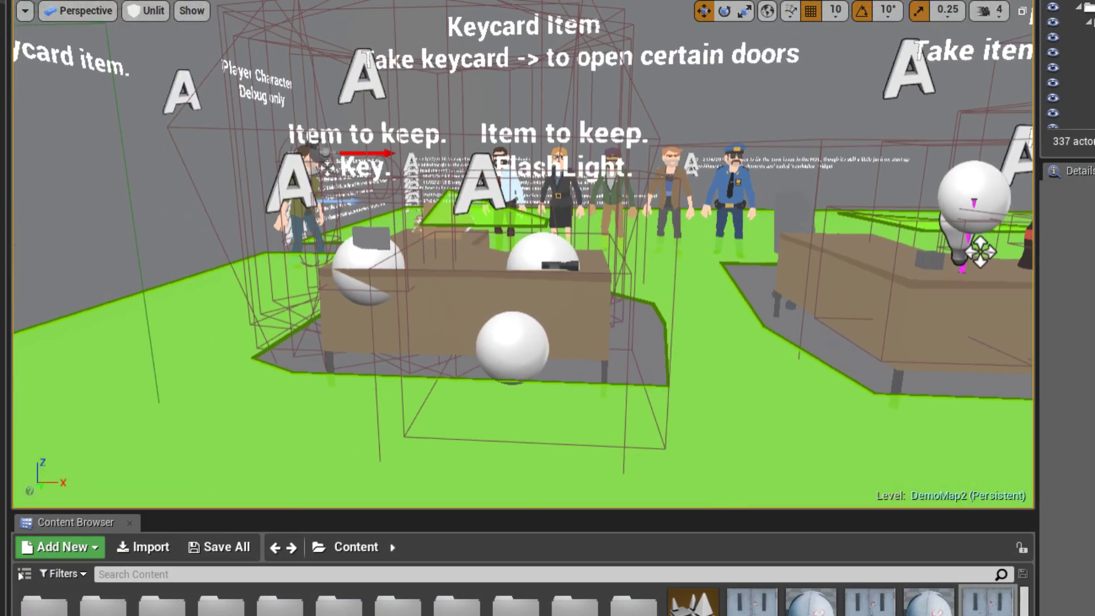
{"action": "key", "text": "g"}
- Compare the texture detail of the three double doors in the unlit viewport, close up and from farther back
{"action": "key", "text": "a"}
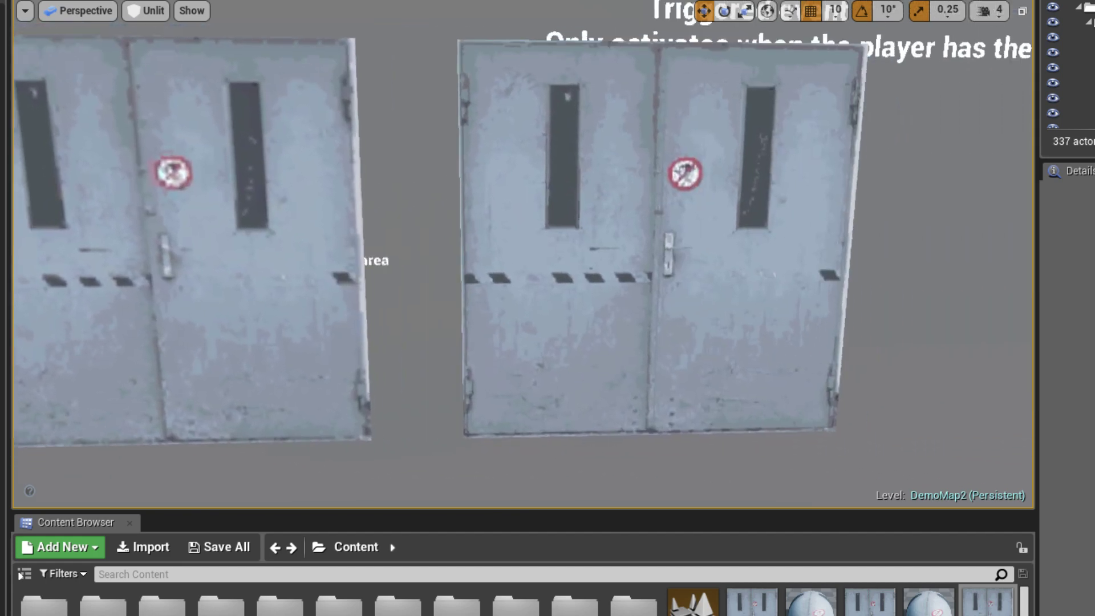
{"action": "key", "text": "Right"}
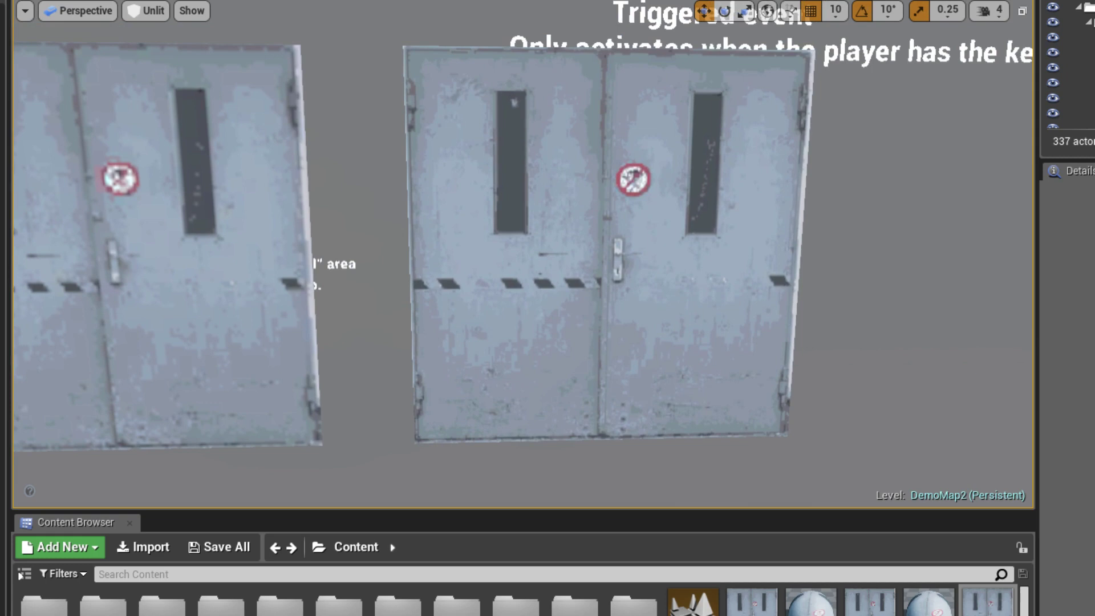
{"action": "key", "text": "Right"}
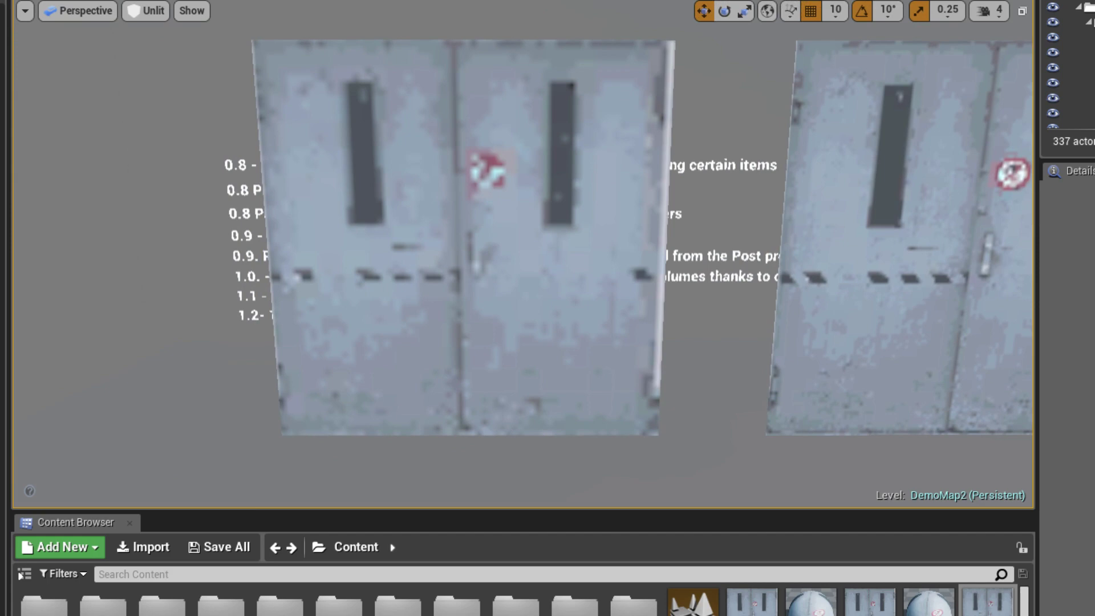
{"action": "key", "text": "d"}
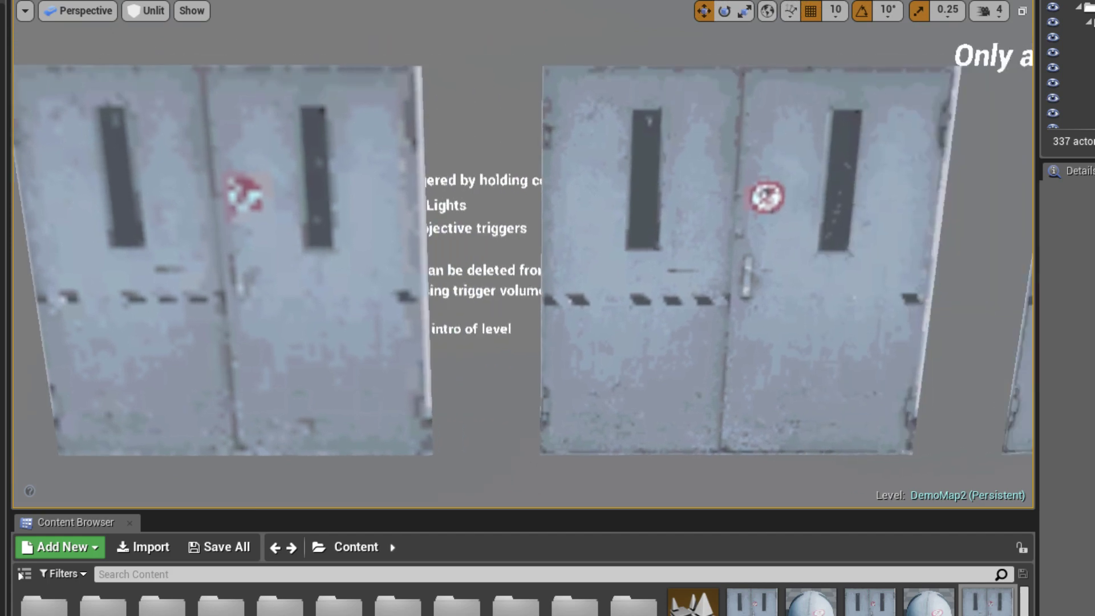
{"action": "key", "text": "s"}
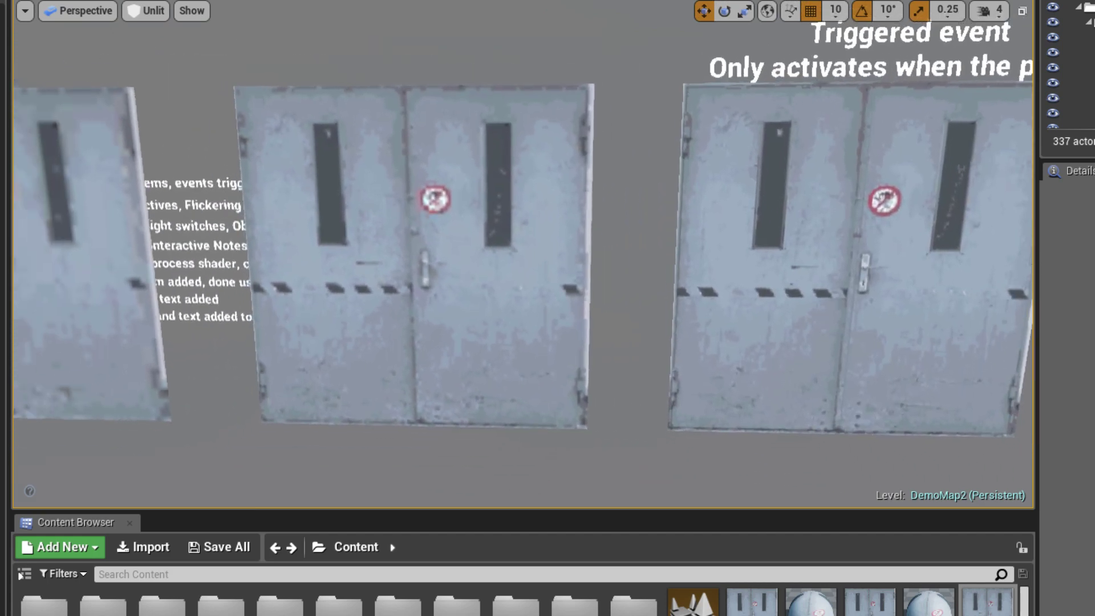
{"action": "key", "text": "a"}
{"action": "key", "text": "s"}
{"action": "key", "text": "Down"}
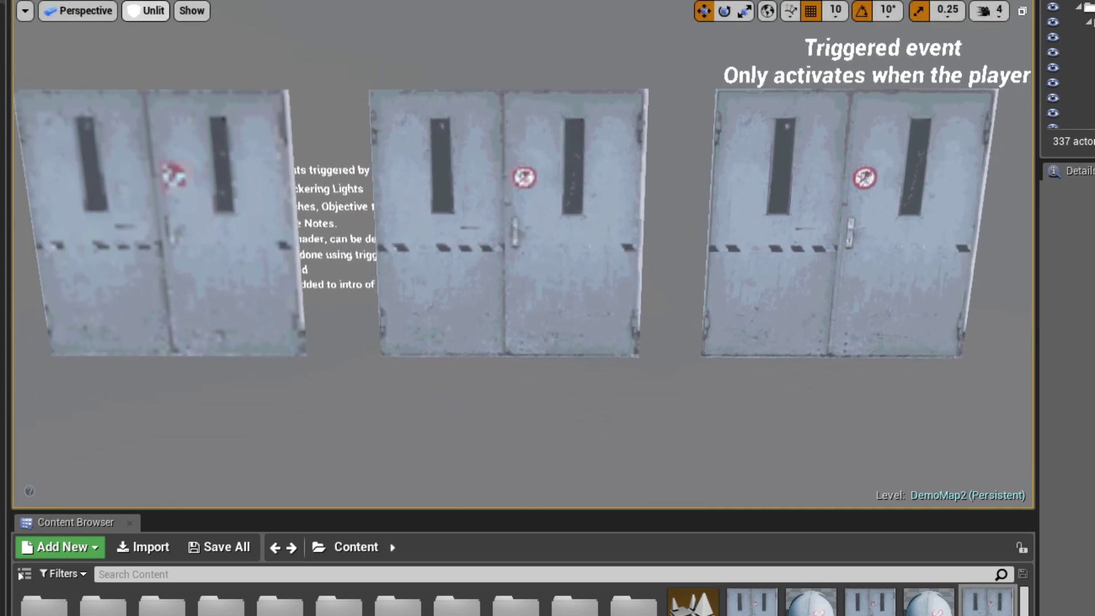
- Set the viewport back to Lit shading and view the three double doors at an angle
{"action": "left_click", "coordinate": [146, 10]}
{"action": "left_click", "coordinate": [154, 45]}
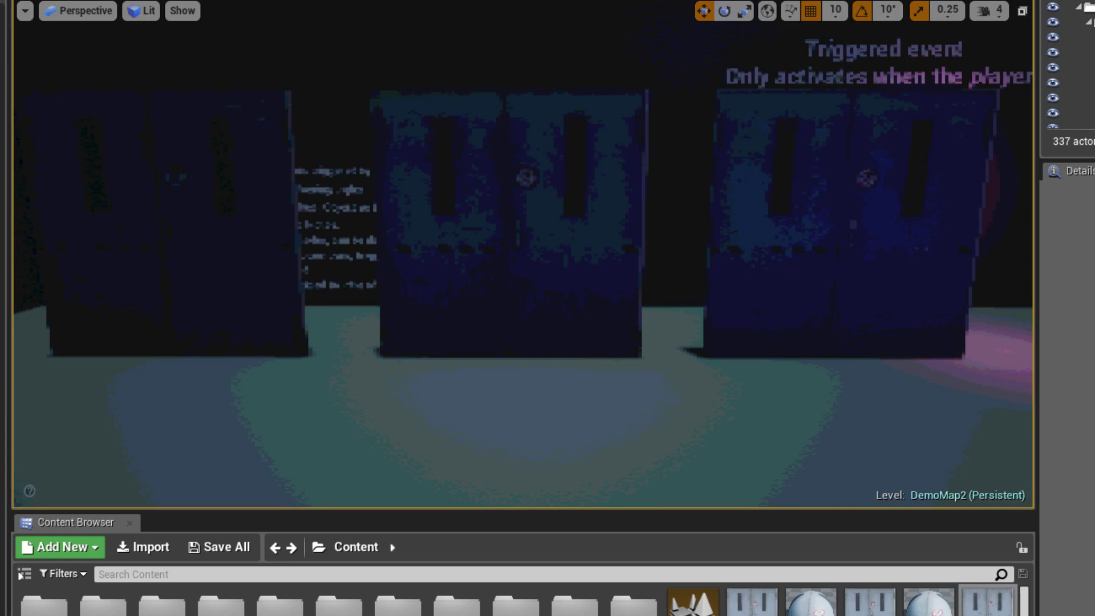
{"action": "key", "text": "d"}
{"action": "right_click_drag", "start_coordinate": [523, 254], "coordinate": [424, 244]}
{"action": "key", "text": "s"}
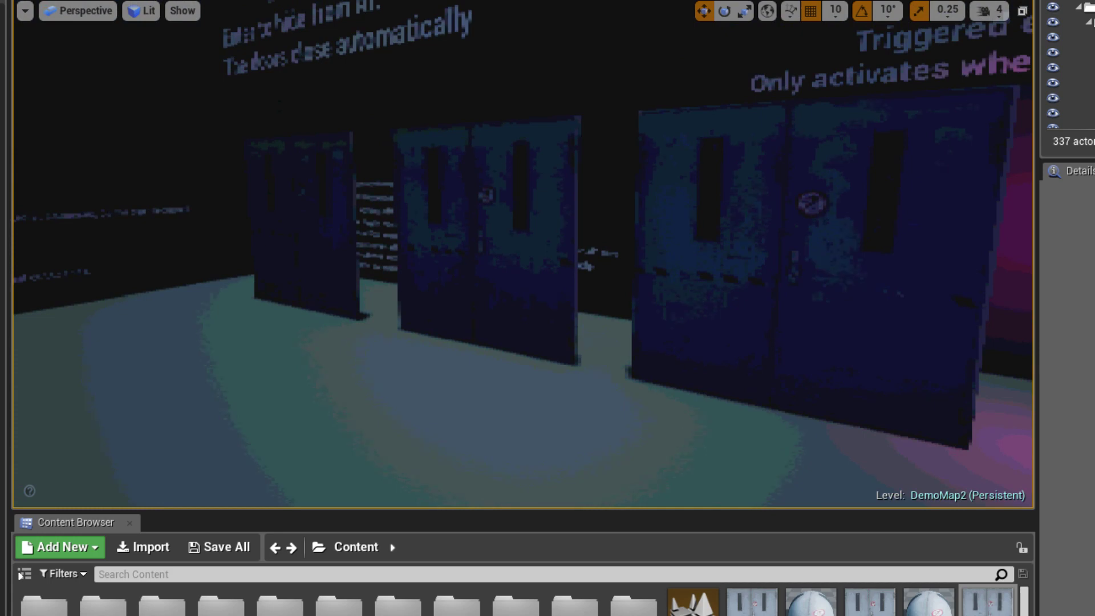